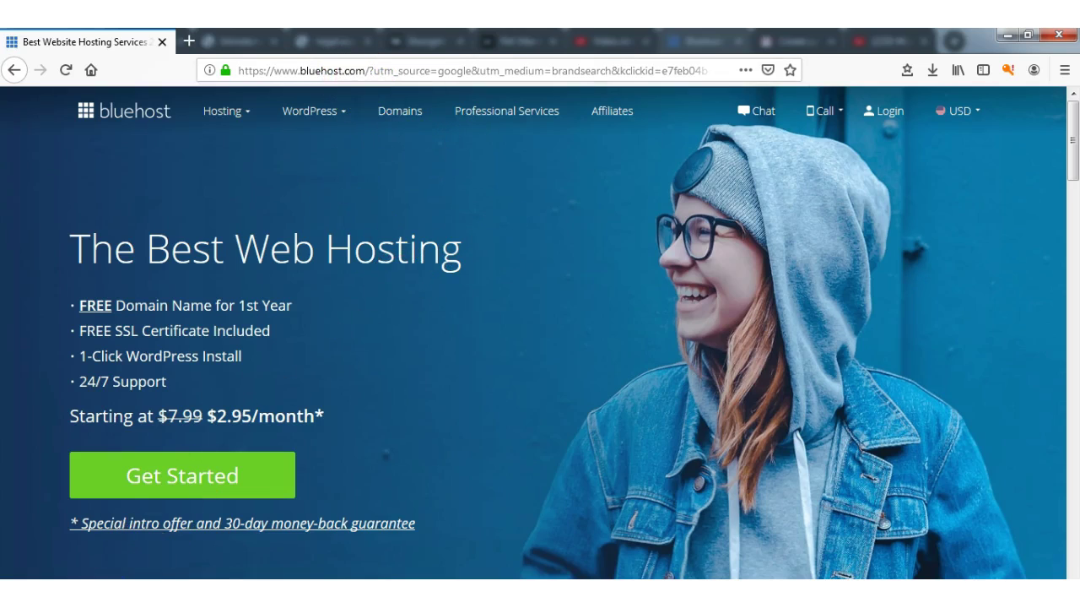
Step: Switch to the Chrome window with the Bluehost account, log in to WordPress for bestblogreviewsonline.com and open the list of all posts
click(87, 569)
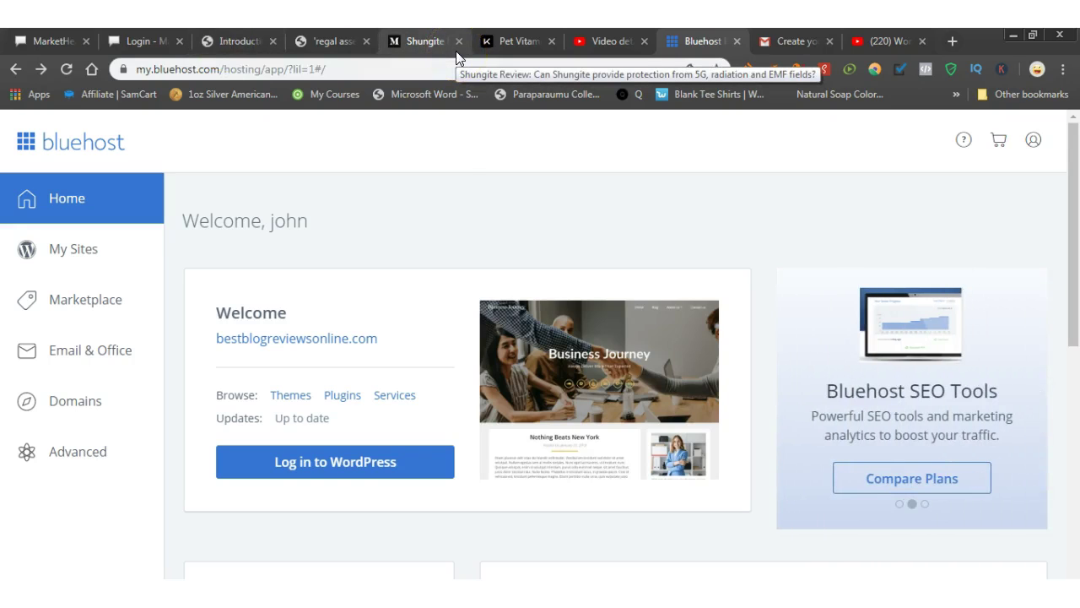
click(325, 471)
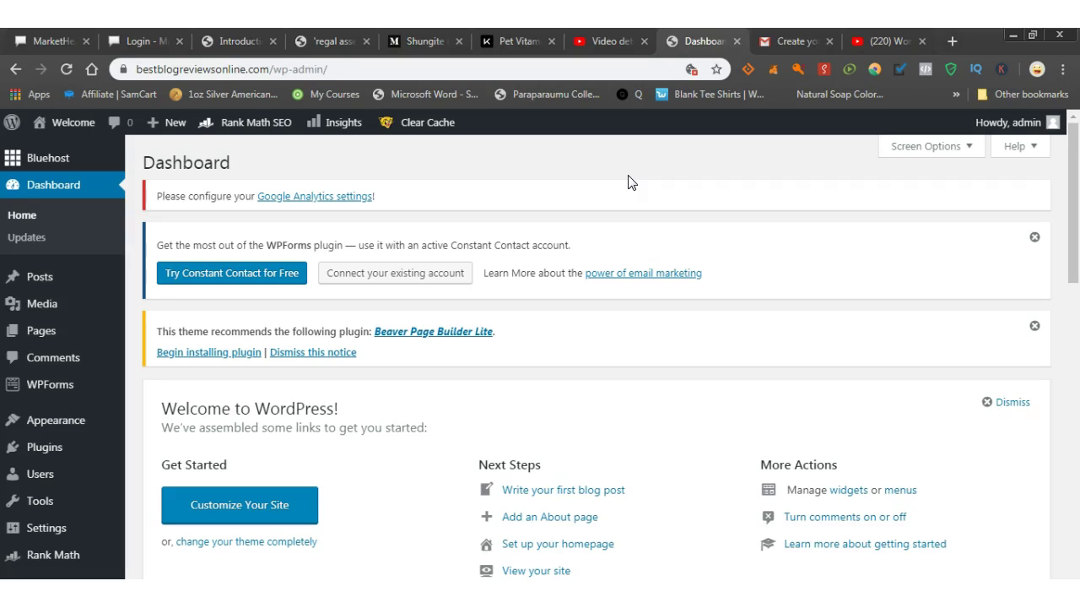
click(580, 171)
click(65, 281)
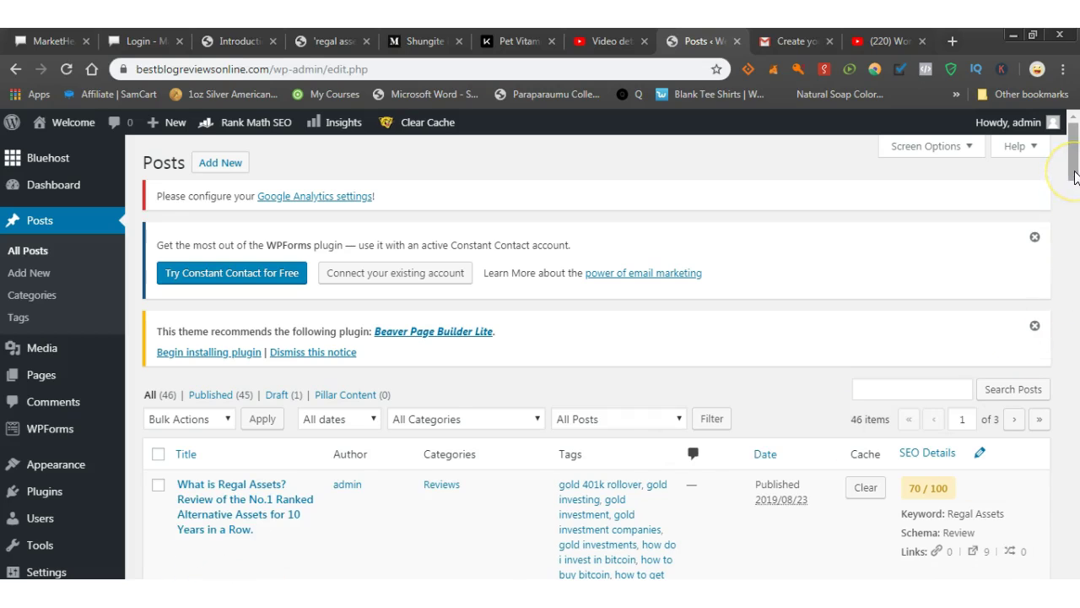
mouse_move(1075, 178)
mouse_down()
mouse_move(1066, 574)
mouse_move(1076, 171)
mouse_up()
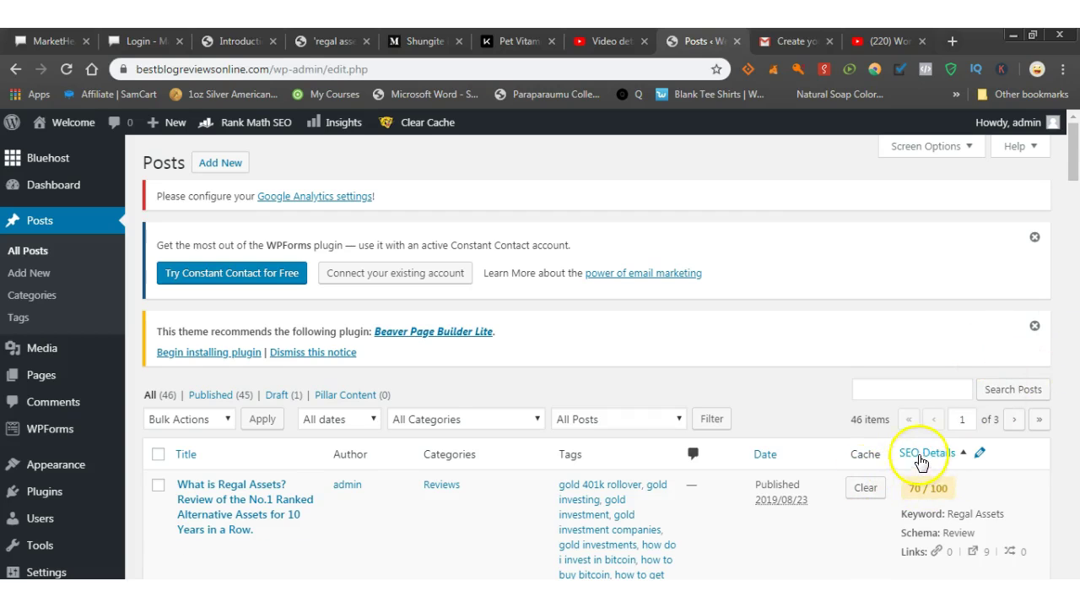
Step: Open the installed plugins list and examine the entries down to Rank Math SEO and WP Fastest Cache
mouse_move(62, 498)
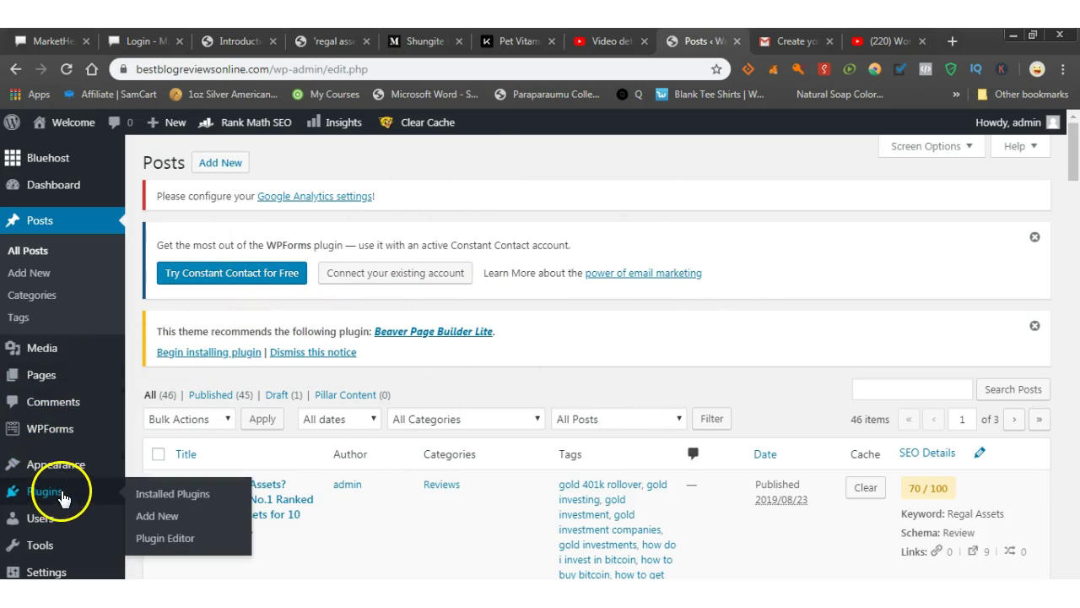
click(156, 494)
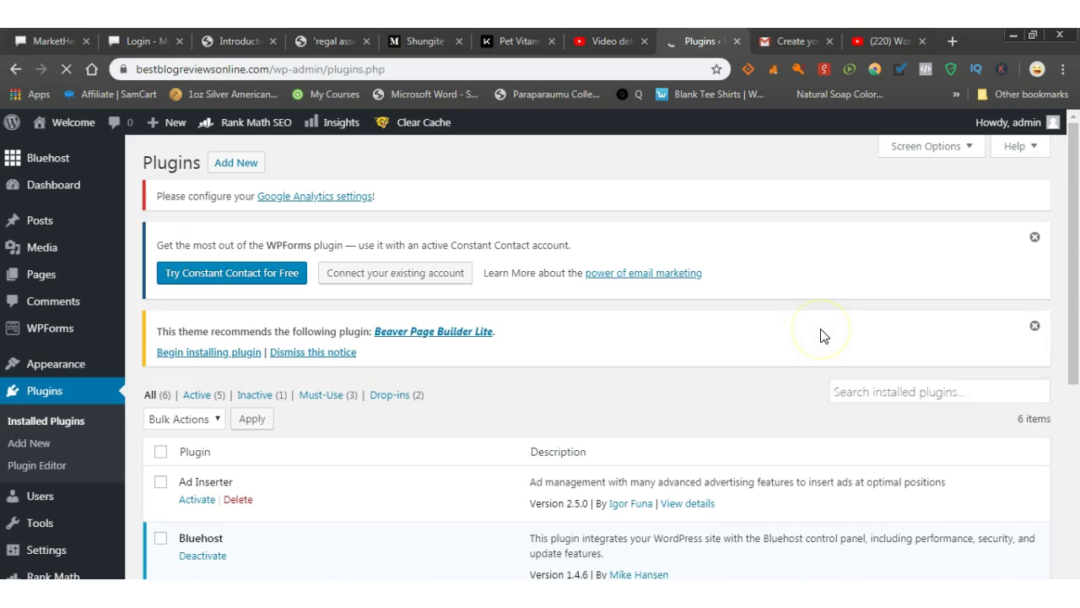
drag(1076, 242, 1074, 350)
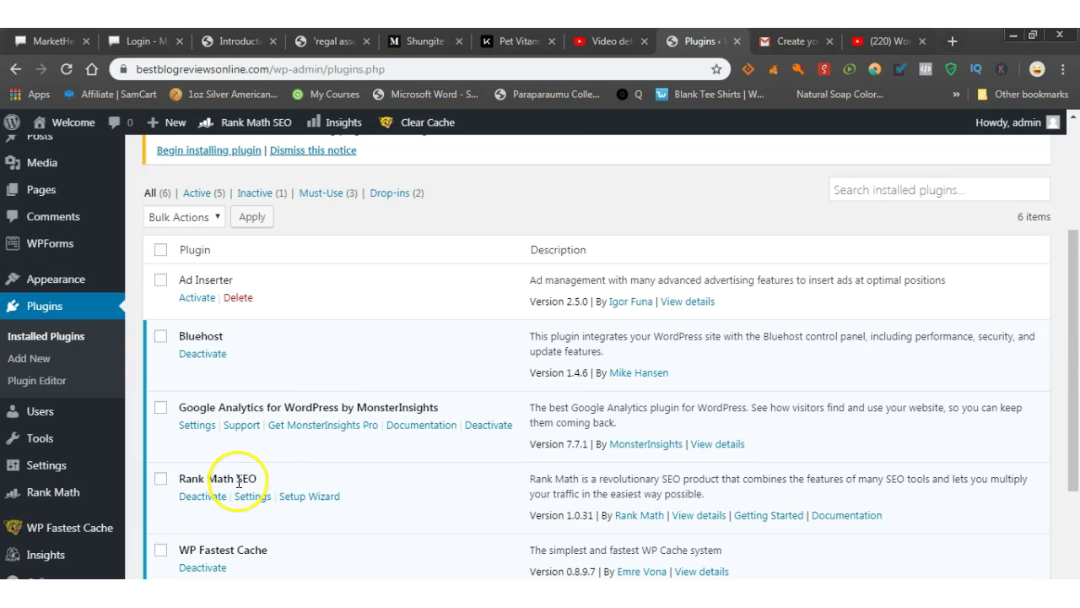
Step: View the Add Plugins page with its plugin search field and return to the installed plugins list
mouse_move(42, 432)
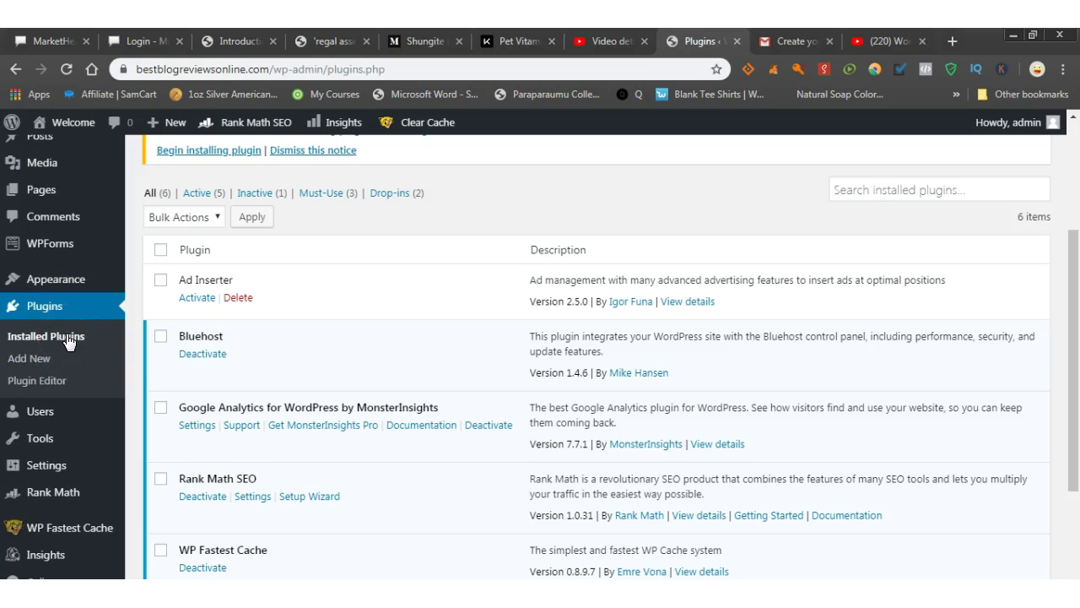
click(28, 359)
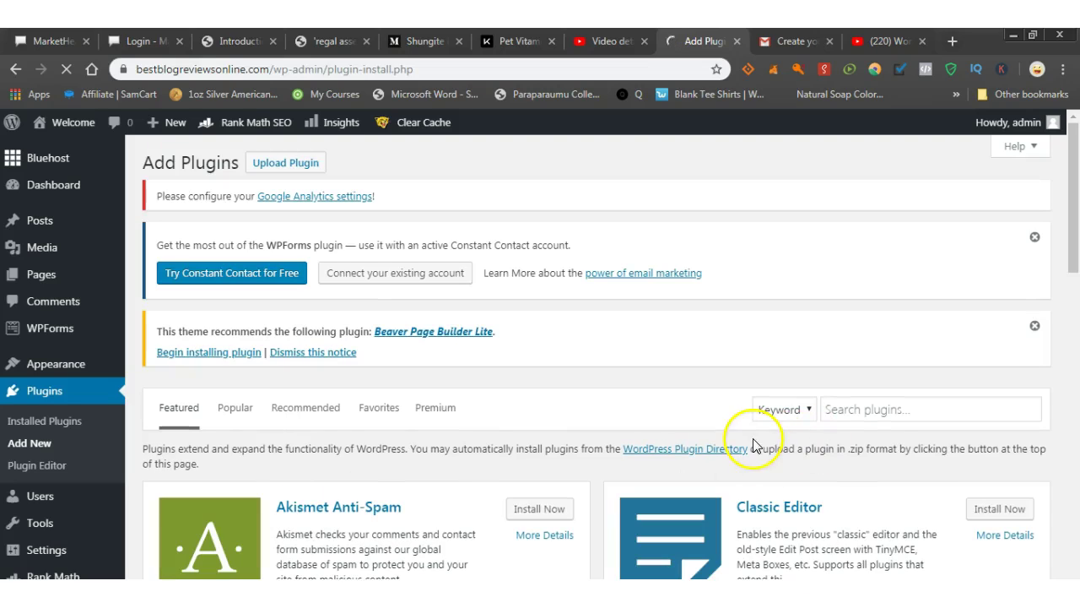
click(873, 405)
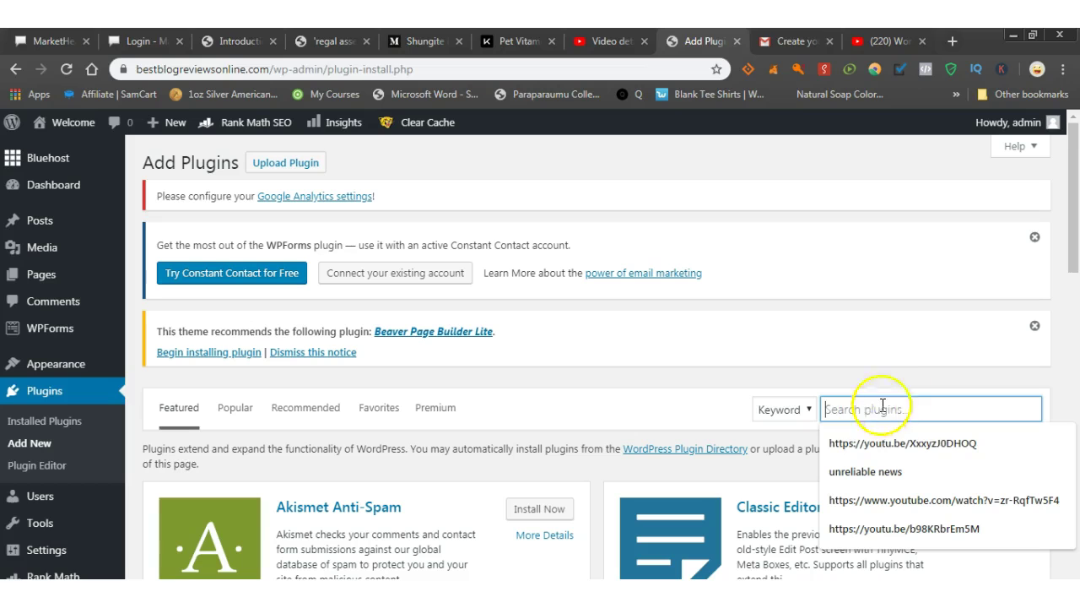
drag(1074, 260, 1076, 193)
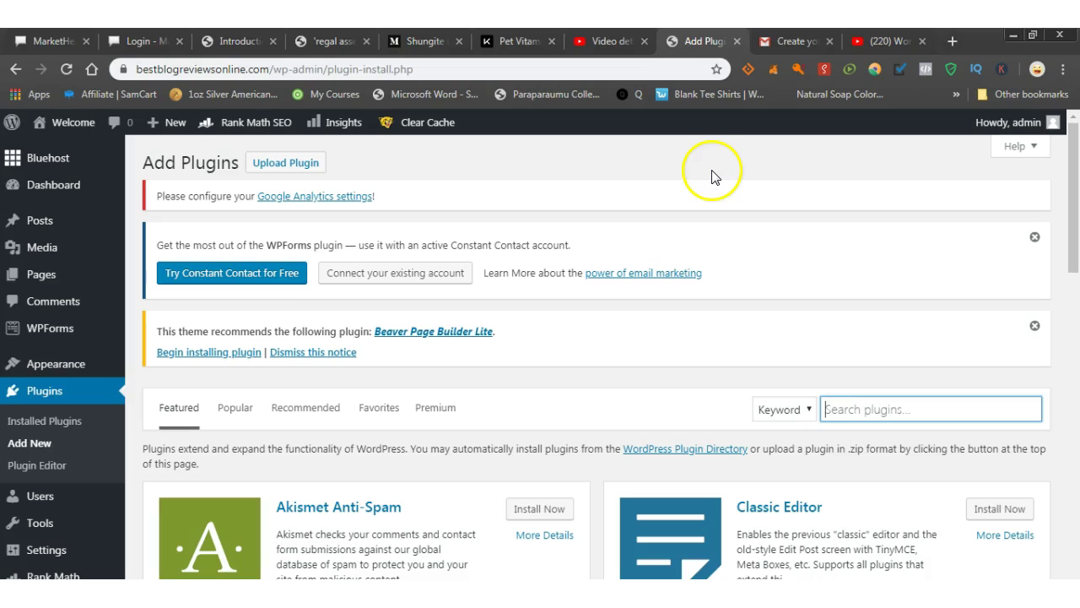
click(61, 421)
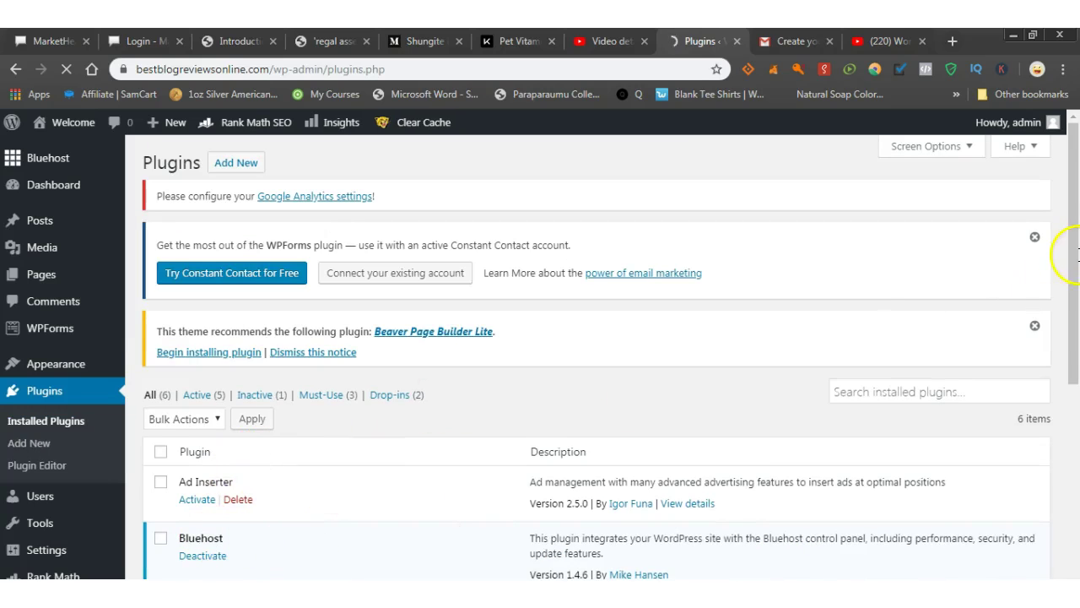
drag(1073, 246, 1072, 348)
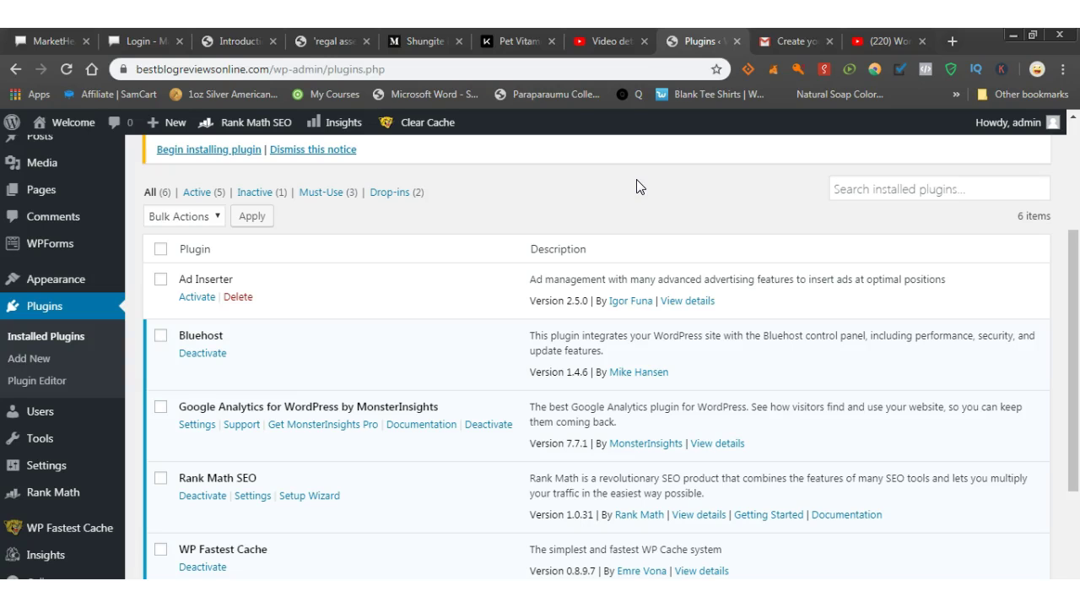
Step: Switch to the MarketHealth site and log in to the affiliate account with the prefilled credentials
click(51, 39)
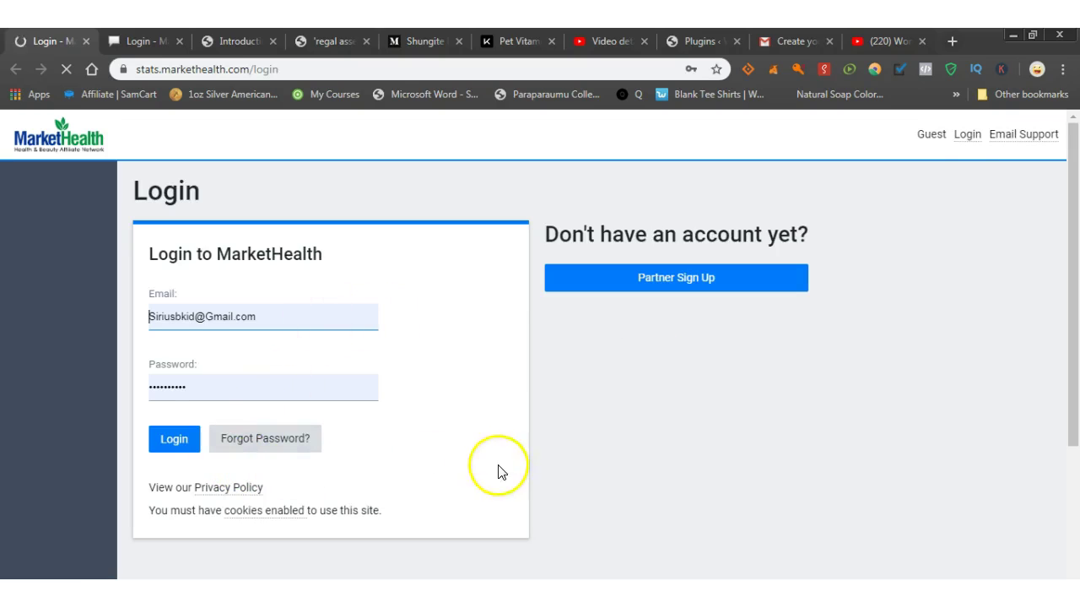
click(180, 440)
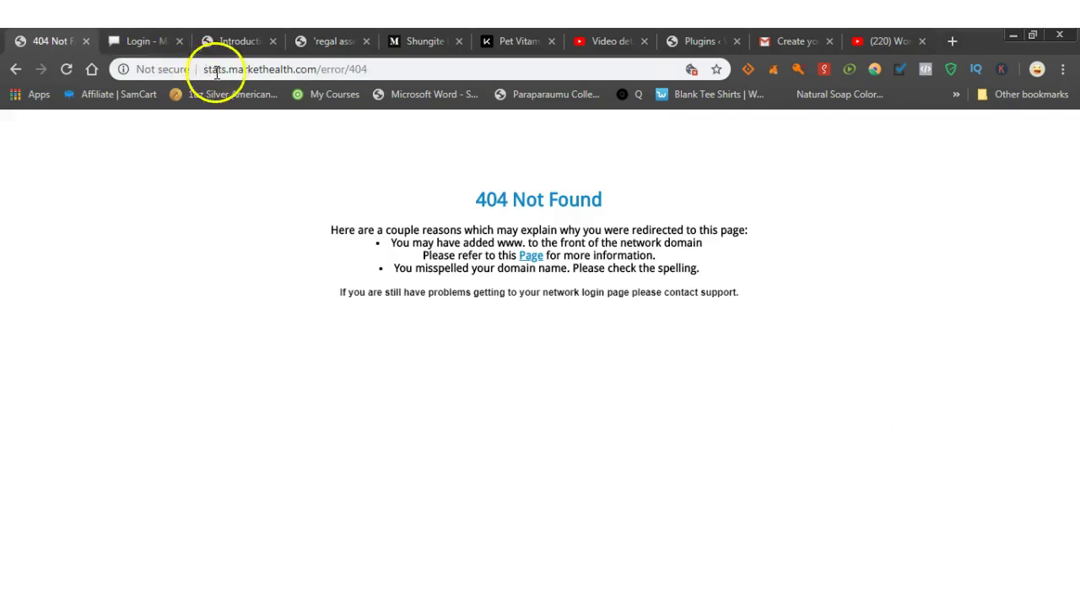
click(144, 37)
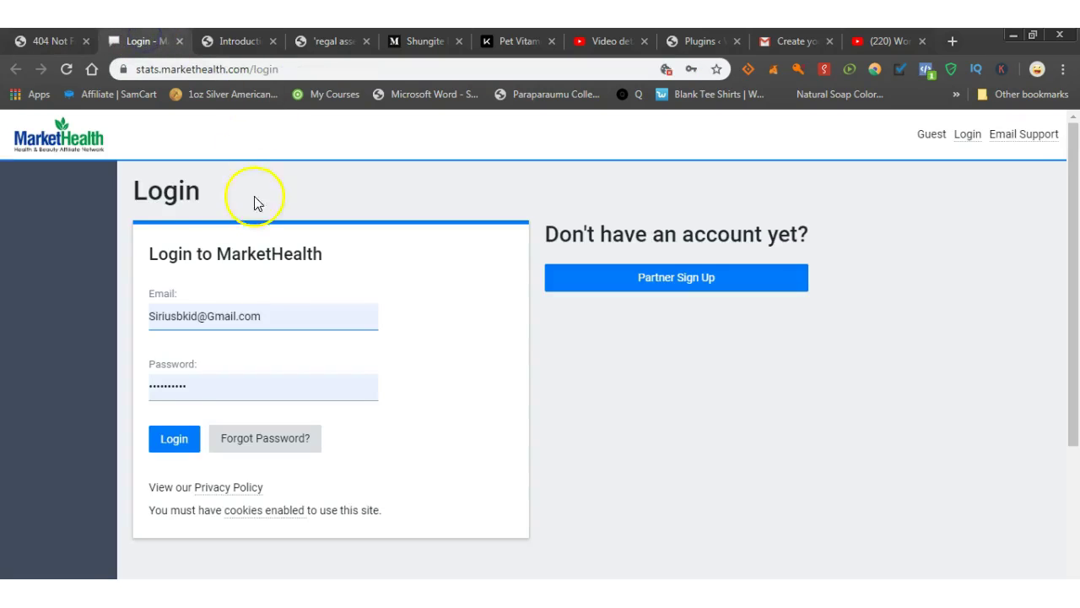
click(173, 435)
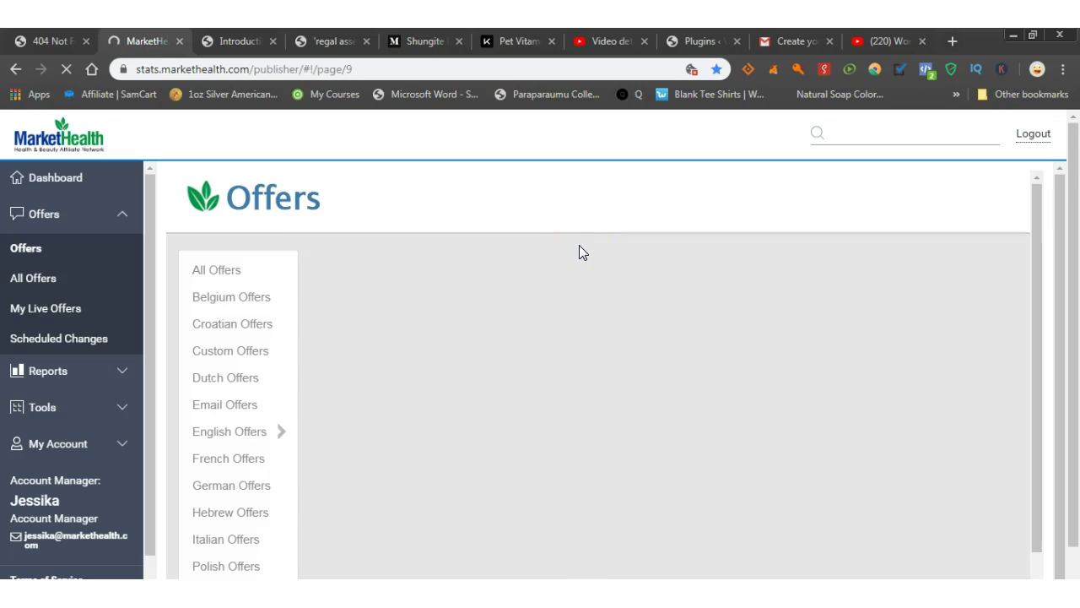
Step: Open the Garcinia Cambogia offer from the top best-selling offers and review its tracking link, offer details and product image
click(226, 270)
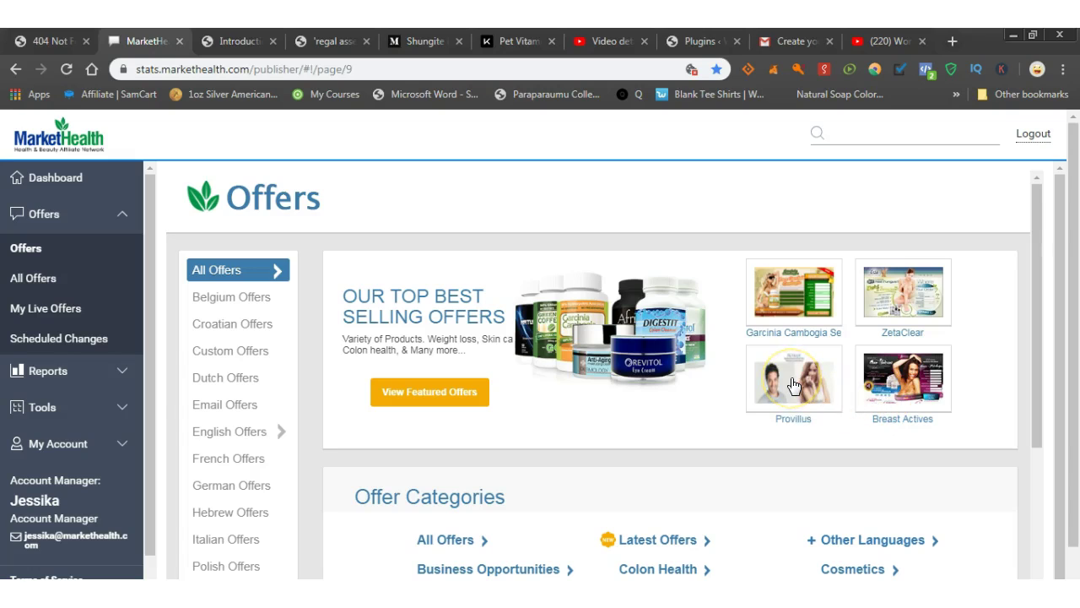
click(790, 306)
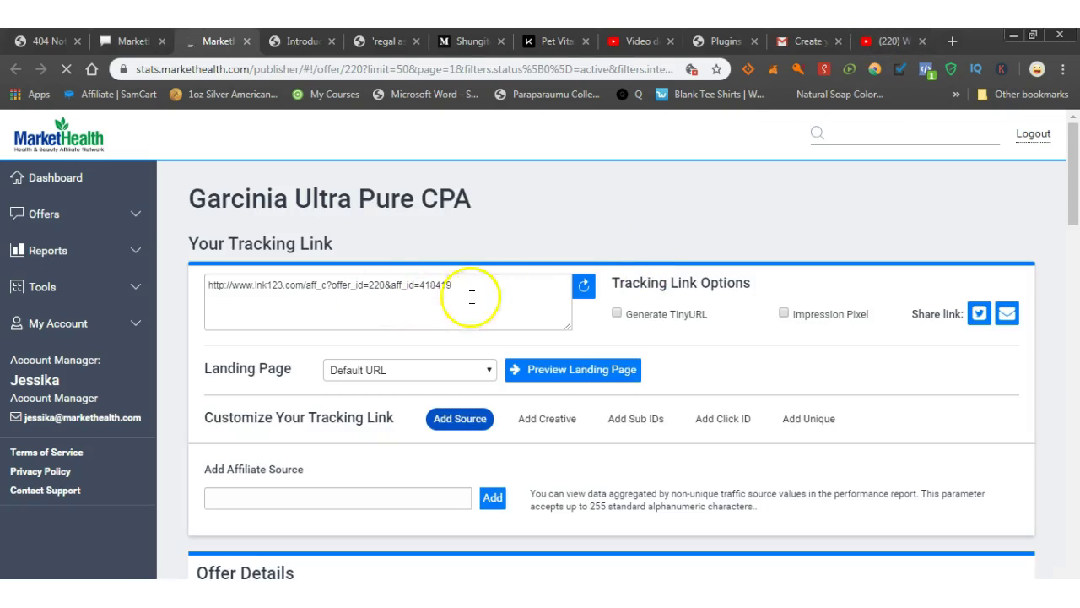
drag(1074, 158, 1073, 240)
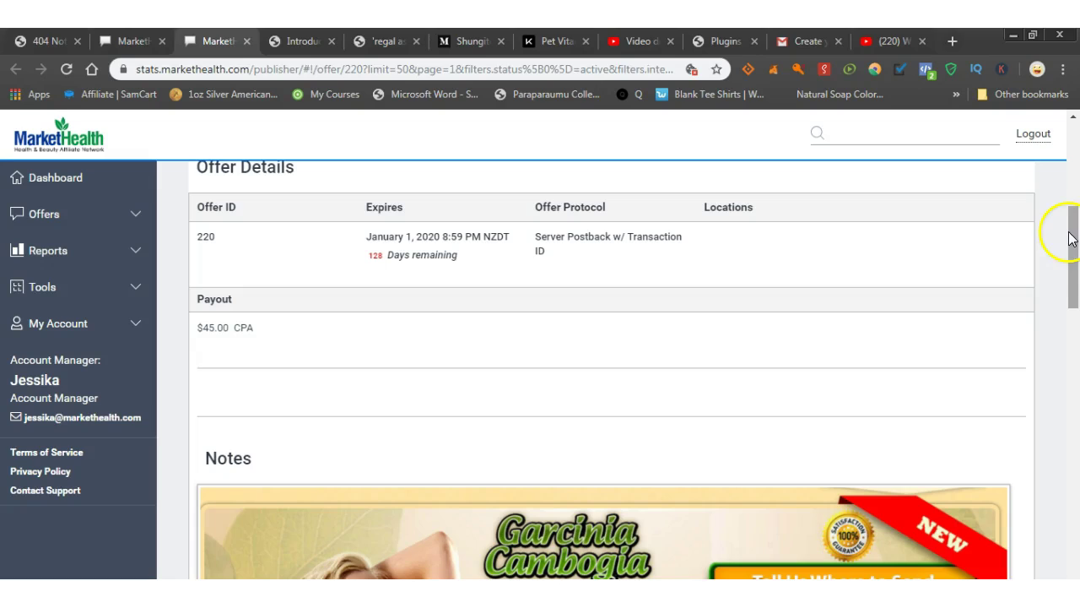
click(1074, 234)
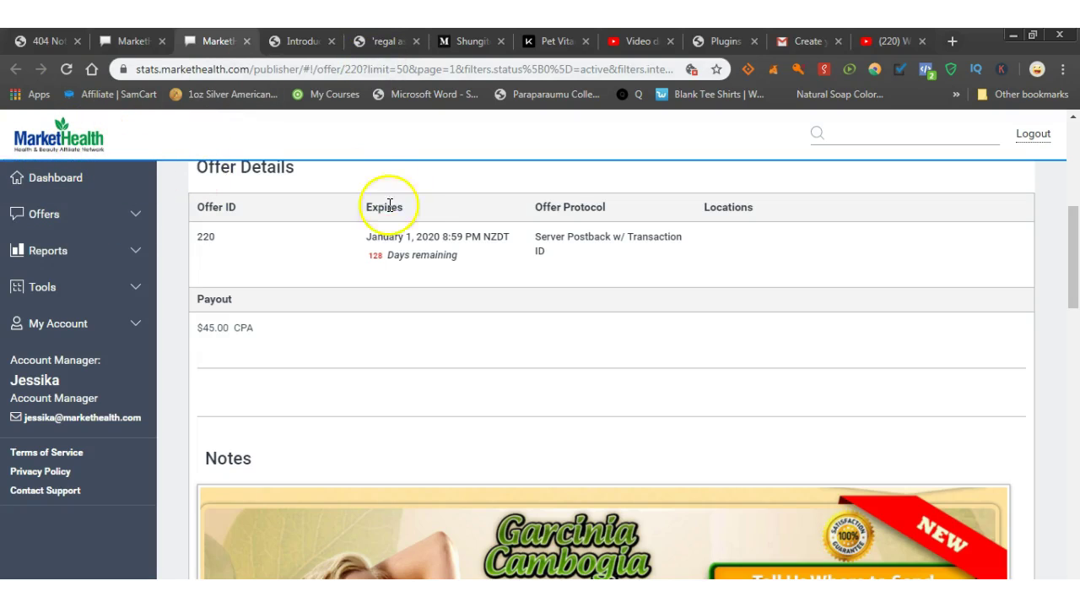
drag(1075, 233, 1075, 310)
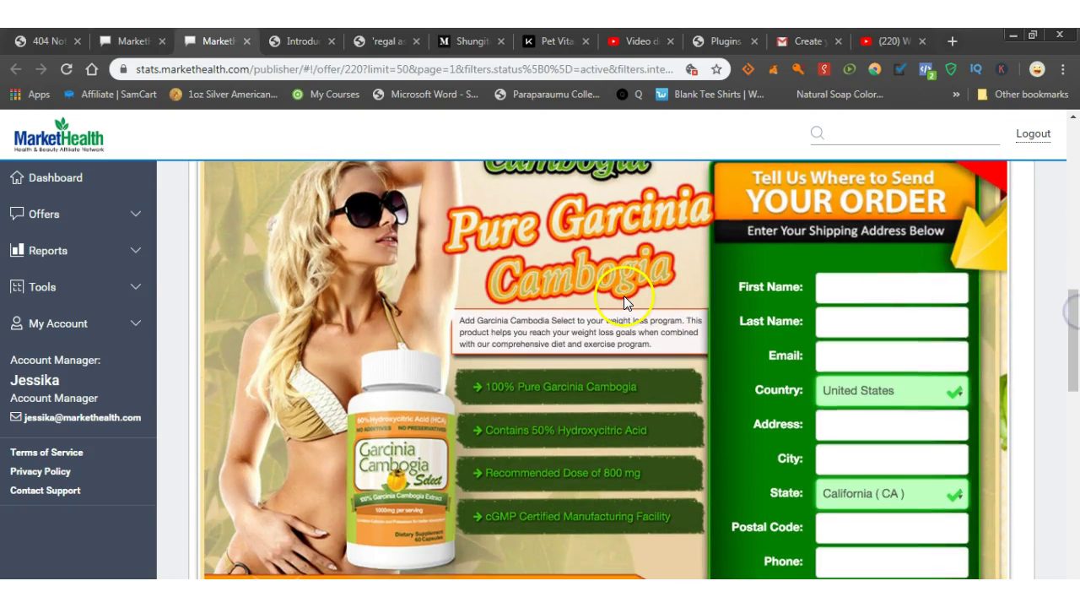
Step: Launch the Snipping Tool and capture the Garcinia Cambogia product image with its order form from the offer page
right_click(577, 269)
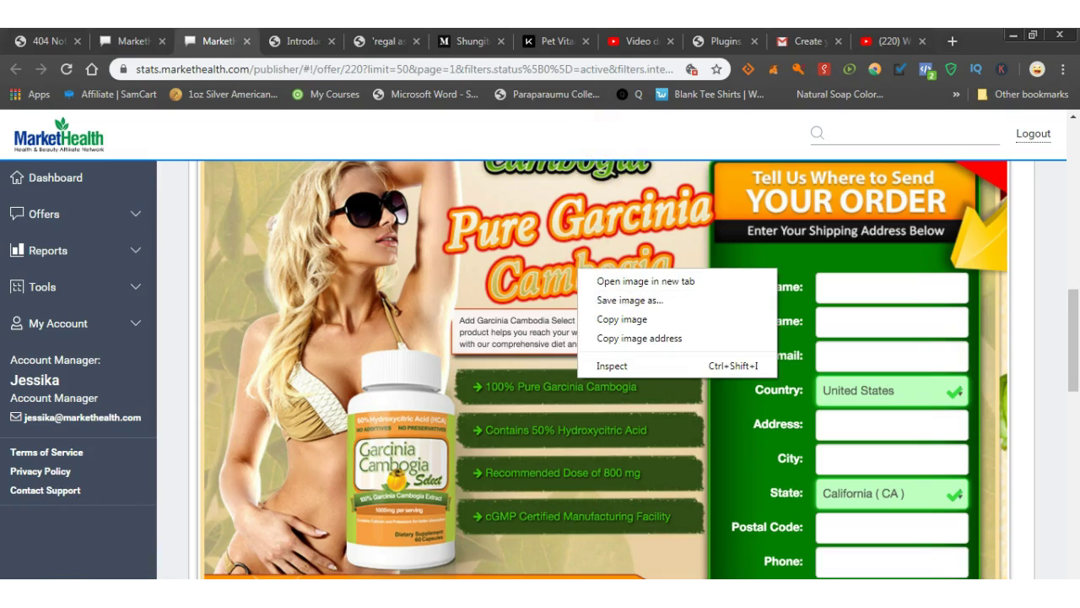
key(super)
click(93, 576)
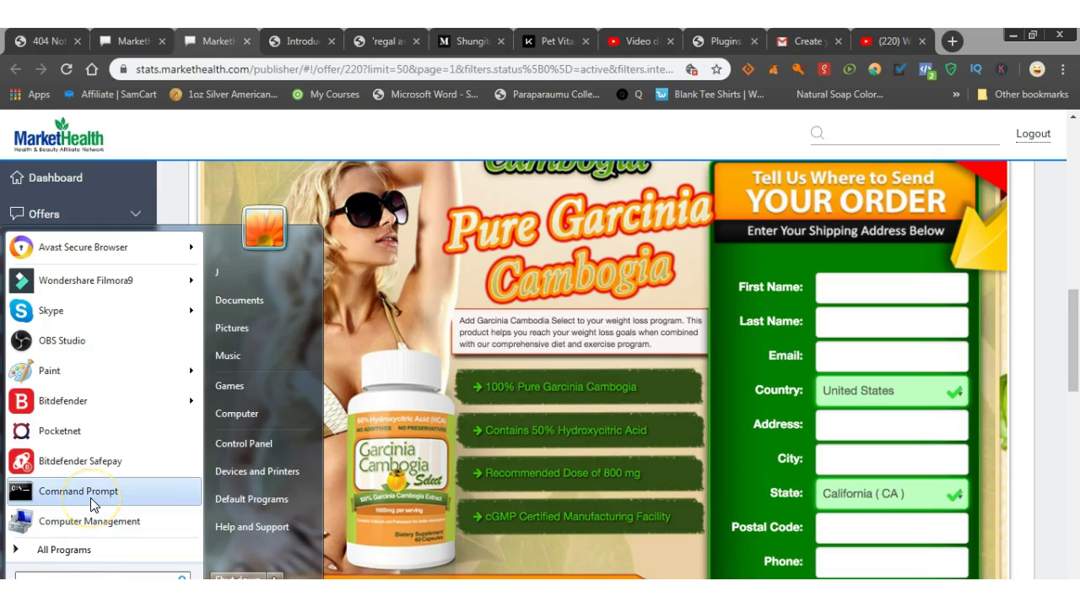
text(snip)
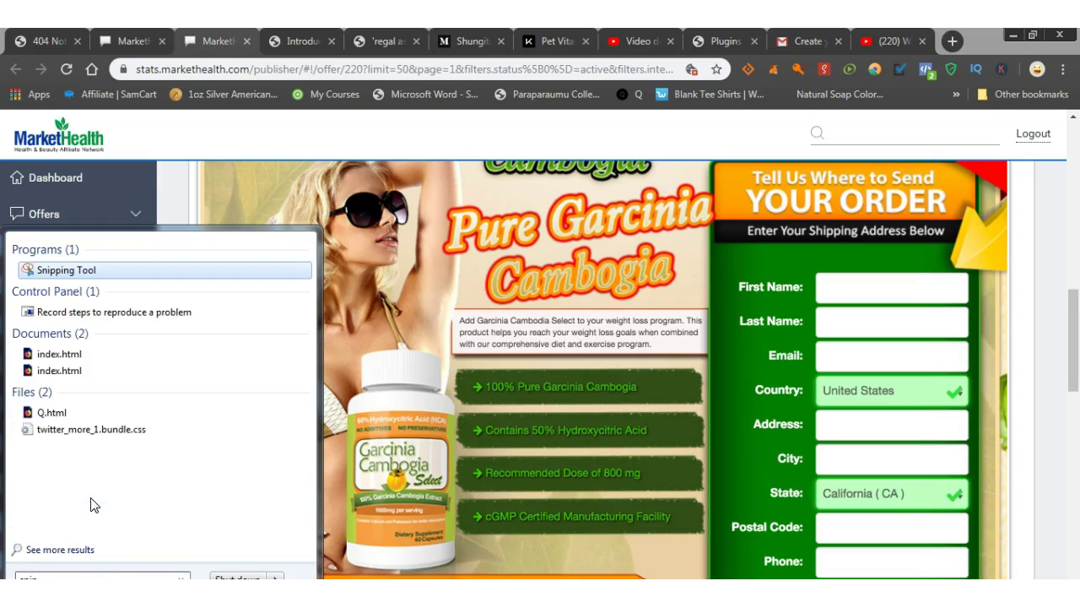
click(114, 281)
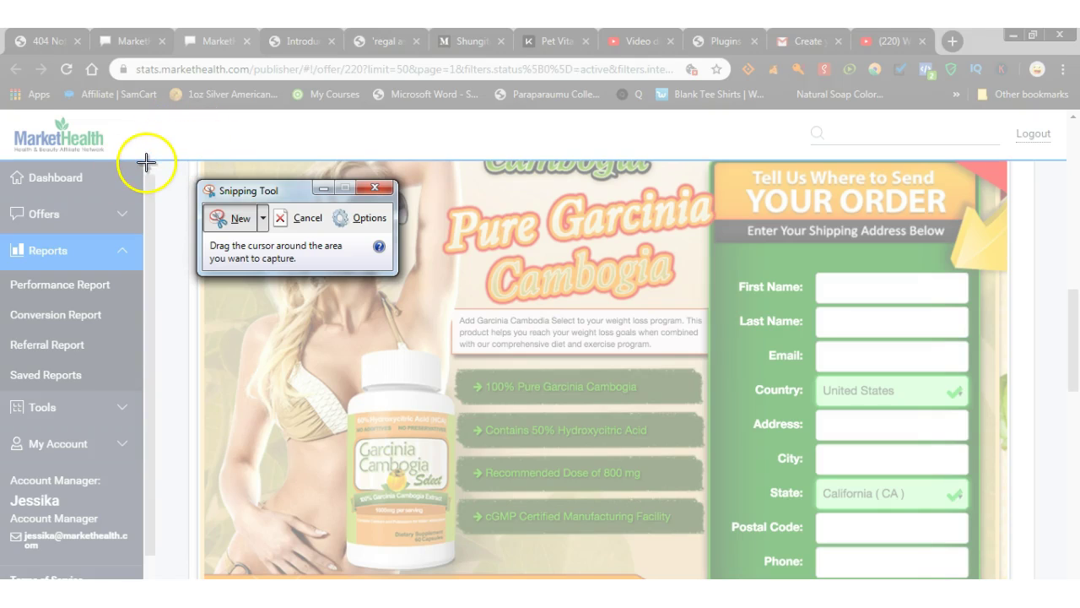
drag(145, 165, 983, 579)
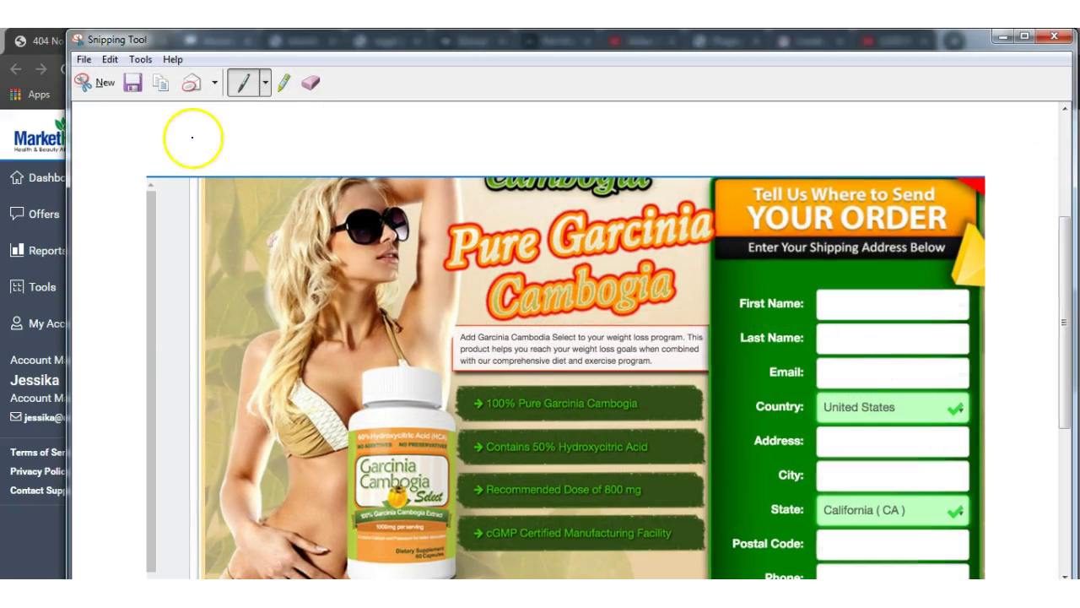
Step: Open the Save As dialog for the captured snip and close it without saving
click(83, 64)
click(119, 103)
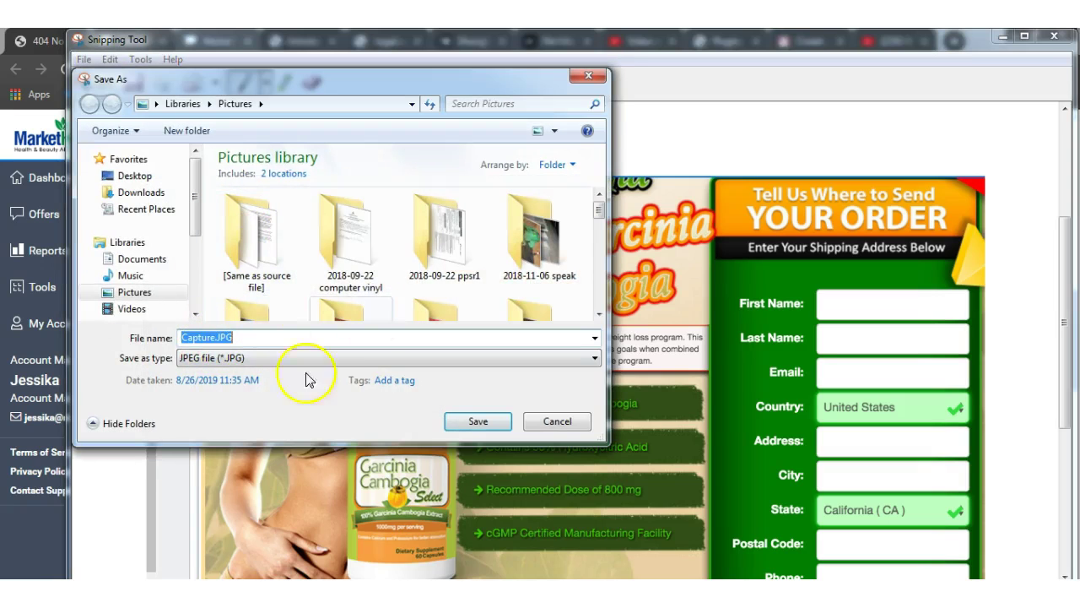
click(580, 76)
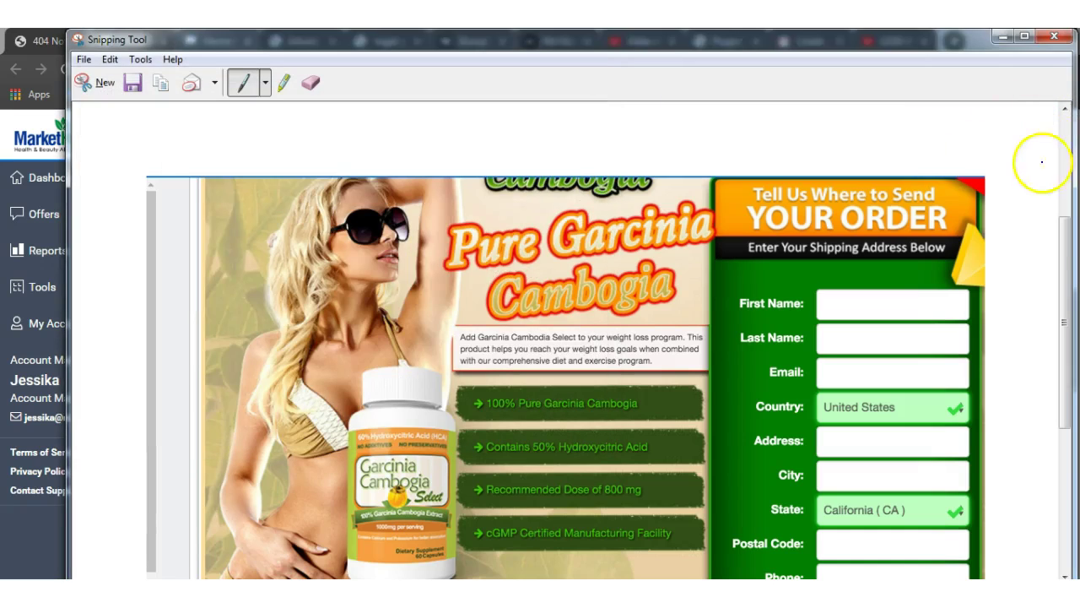